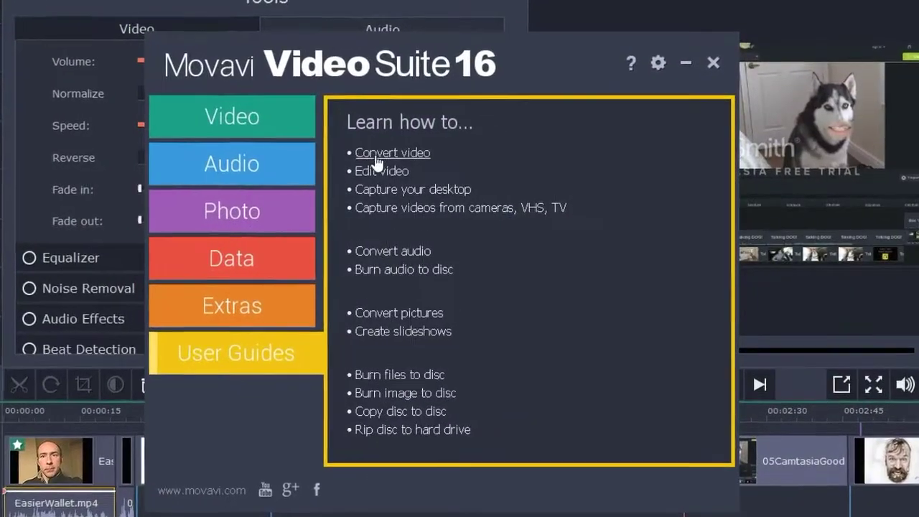
# - Review the tools offered under Video, Audio, Photo, Data, Extras and User Guides in the Movavi Video Suite launcher
pyautogui.click(241, 114)
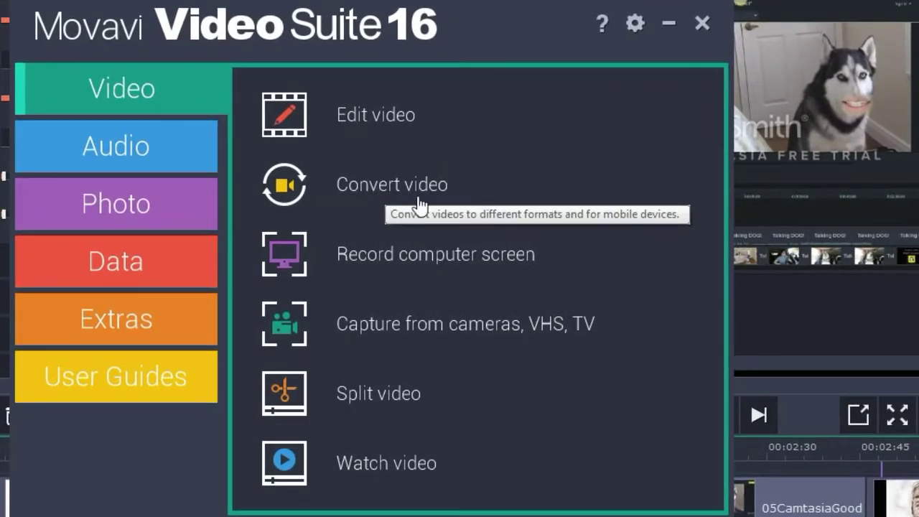
pyautogui.click(158, 165)
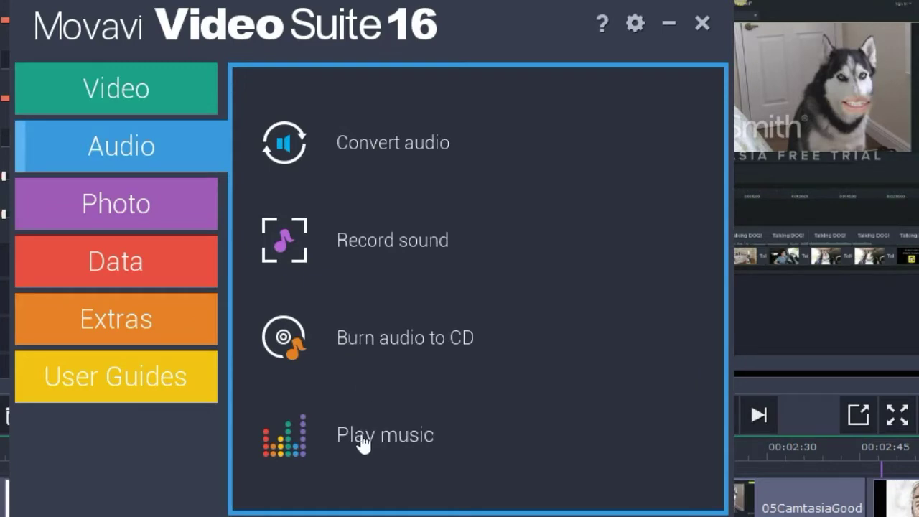
pyautogui.click(128, 206)
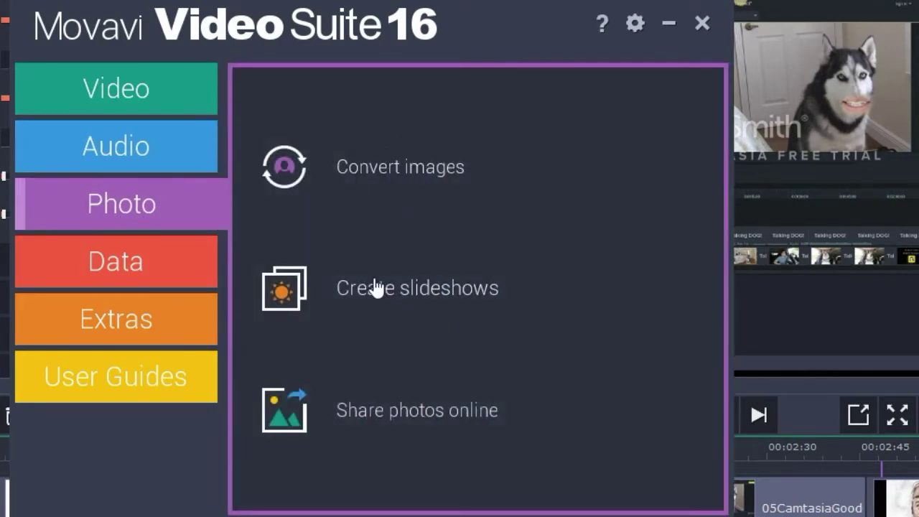
pyautogui.click(93, 258)
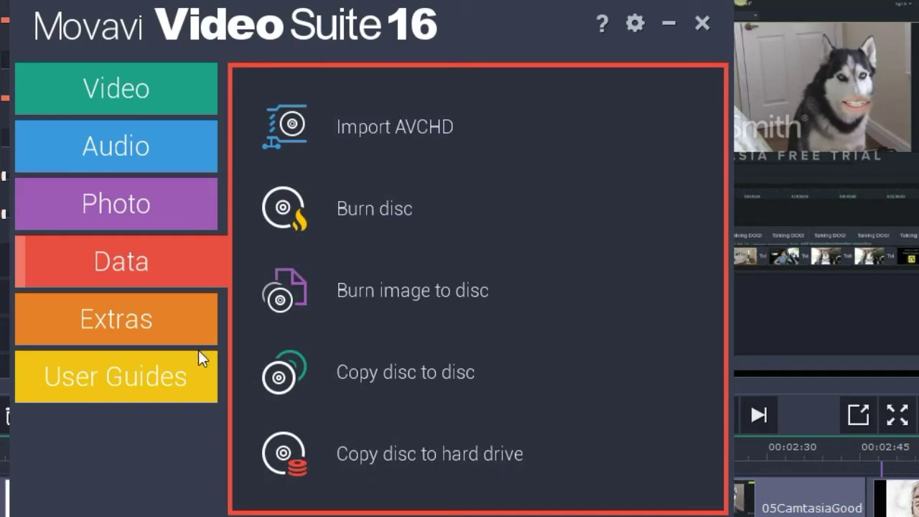
pyautogui.click(152, 323)
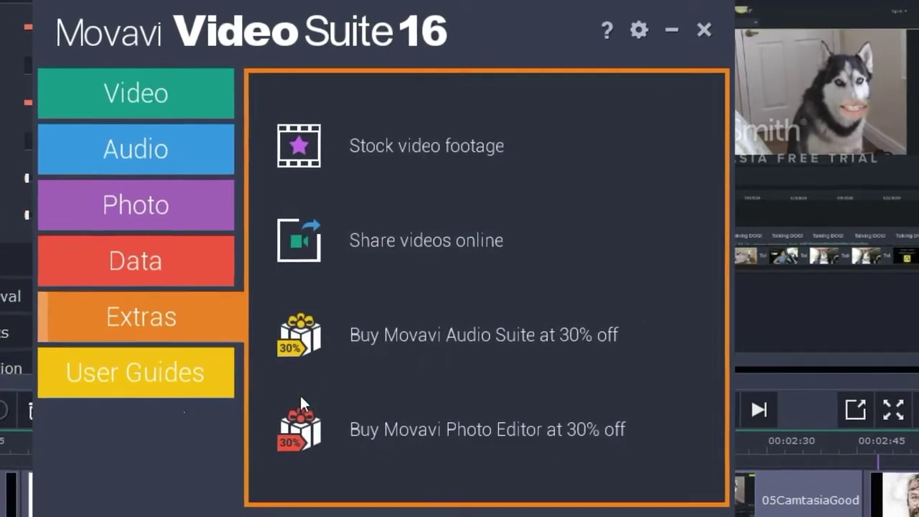
pyautogui.click(181, 387)
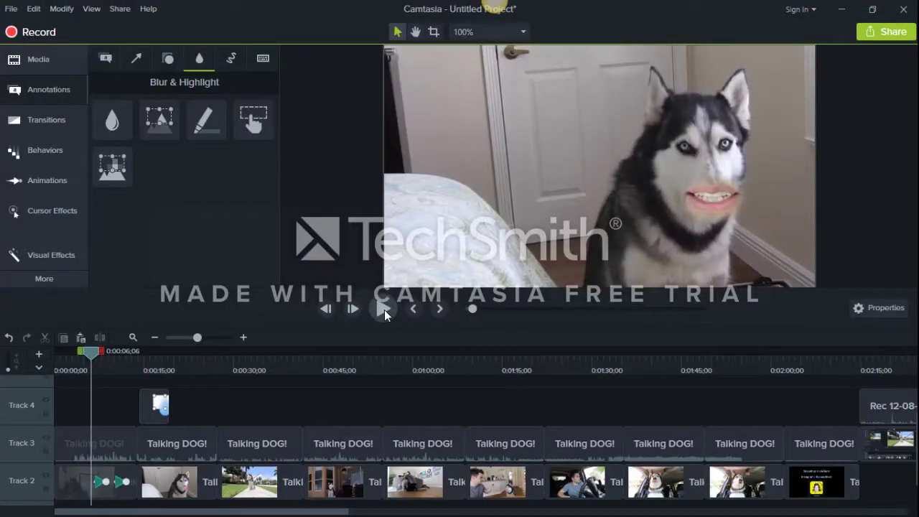
# - Switch to Camtasia and play the preview of the talking dog project around its blur effect
pyautogui.click(384, 309)
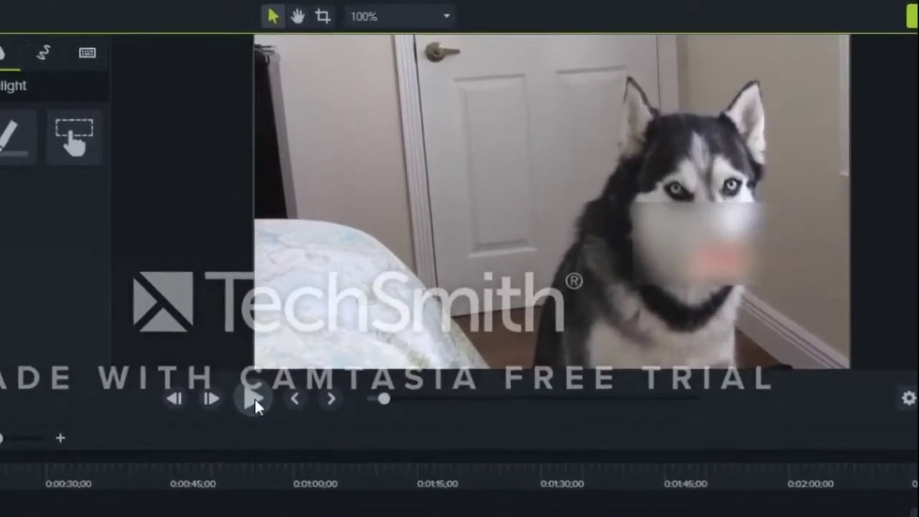
pyautogui.click(342, 336)
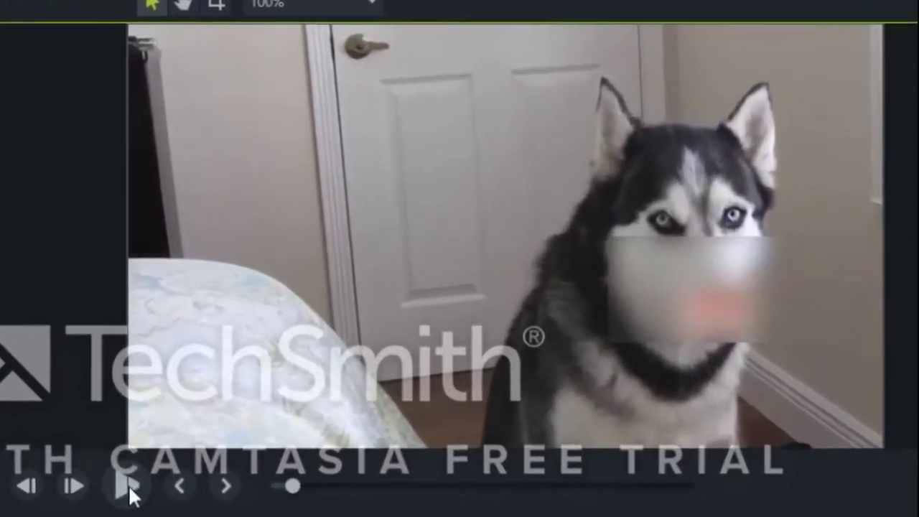
# - Add a zoom-in on the dog's face at about 352% to the Track 2 Talking DOG! clip at 0:00:04;09
pyautogui.click(171, 458)
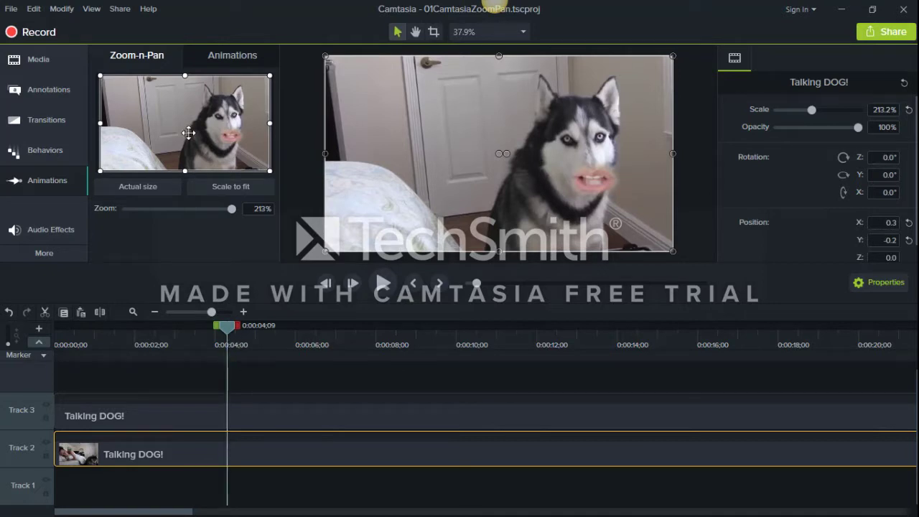
pyautogui.moveTo(107, 77); pyautogui.dragTo(198, 100)
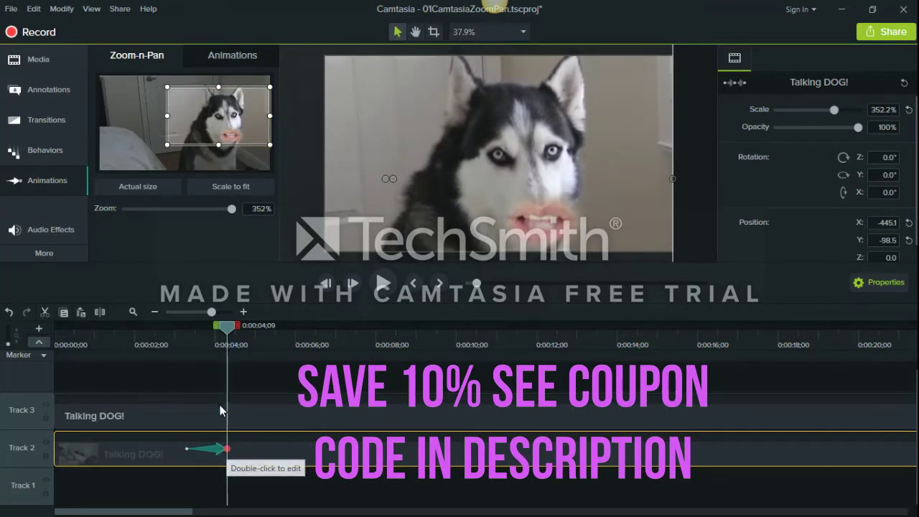
# - Add a zoom-out to about 210% at 0:00:10;04, framing almost the whole picture again
pyautogui.moveTo(227, 329); pyautogui.dragTo(461, 327)
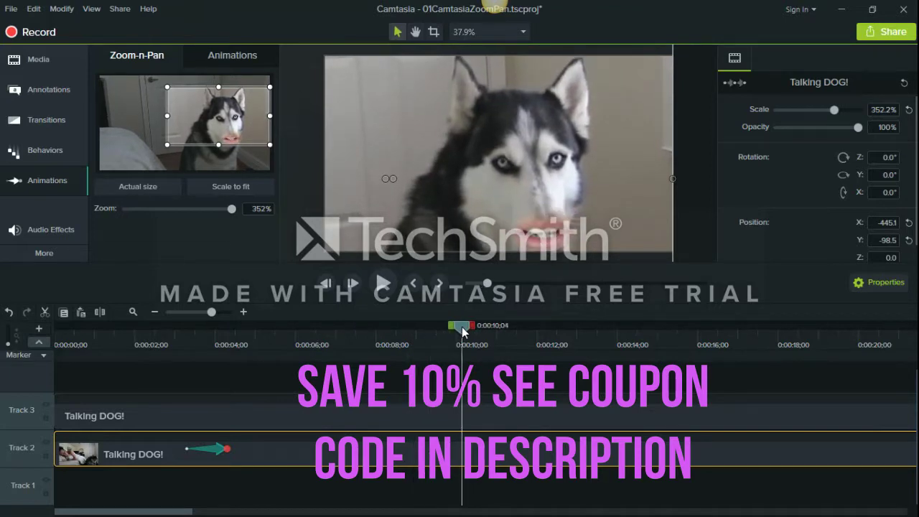
pyautogui.click(194, 124)
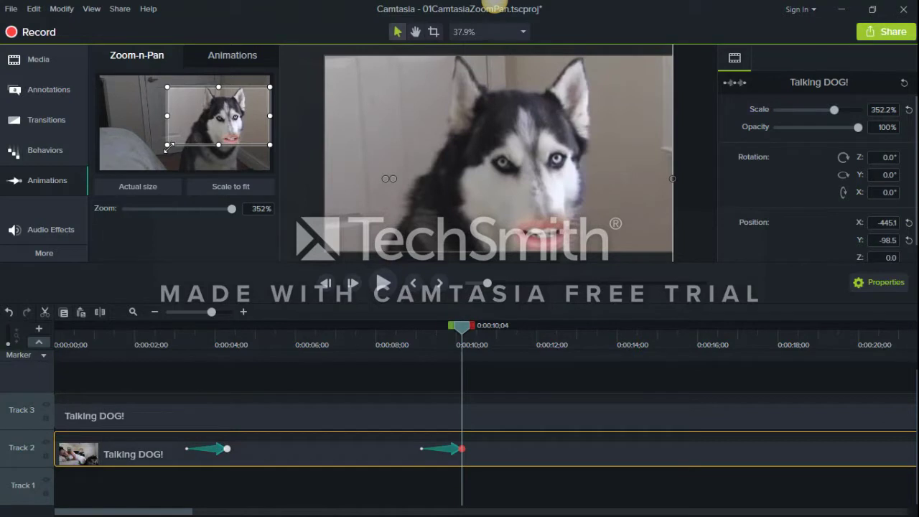
pyautogui.moveTo(159, 145); pyautogui.dragTo(120, 170)
pyautogui.moveTo(119, 87); pyautogui.dragTo(99, 74)
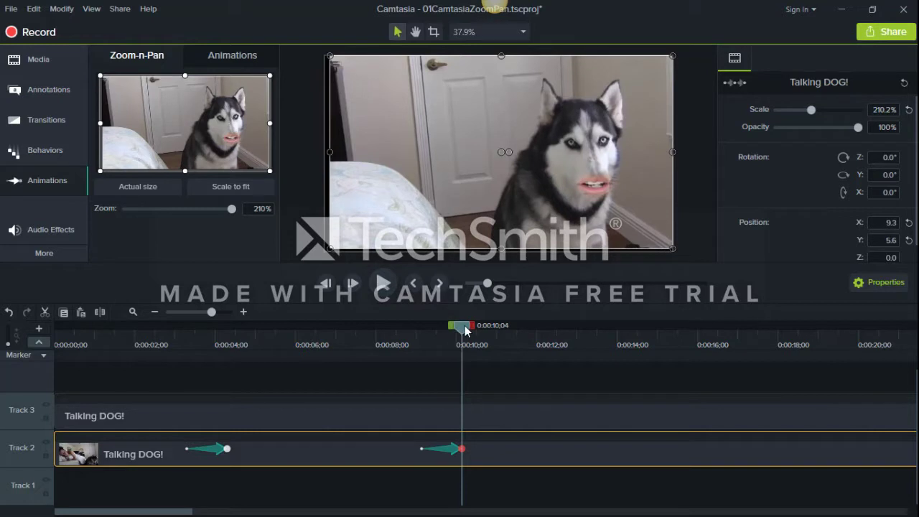
# - Check the zoom between both animations and split the Track 2 clip at 0:00:10;10, just past the zoom-out
pyautogui.moveTo(466, 330); pyautogui.dragTo(220, 329)
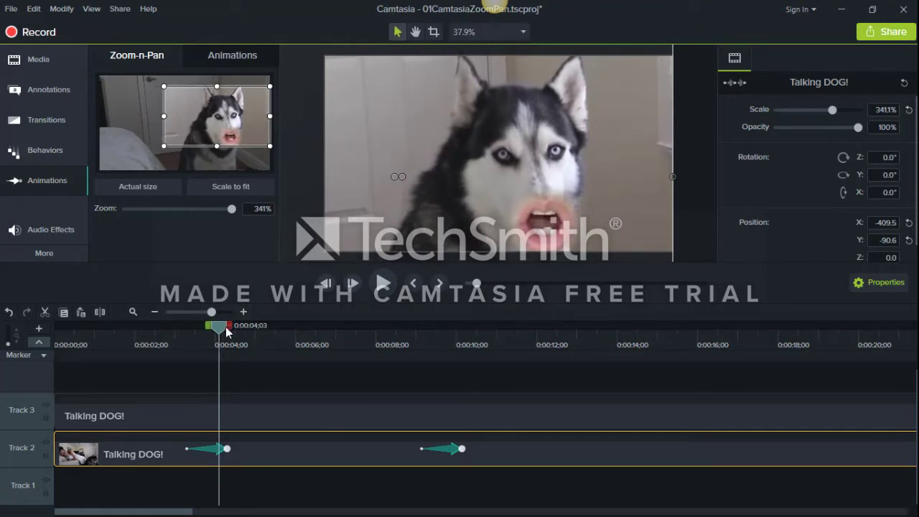
pyautogui.moveTo(221, 329); pyautogui.dragTo(465, 336)
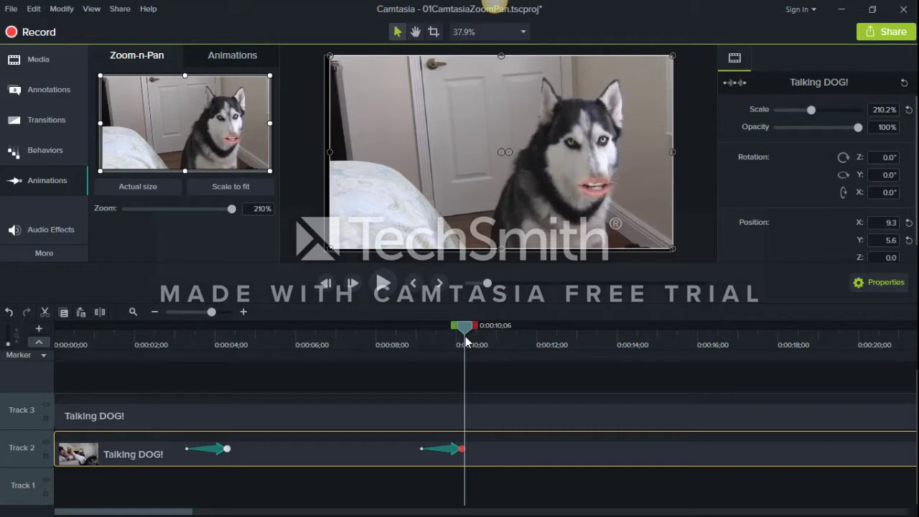
pyautogui.moveTo(465, 336); pyautogui.dragTo(470, 334)
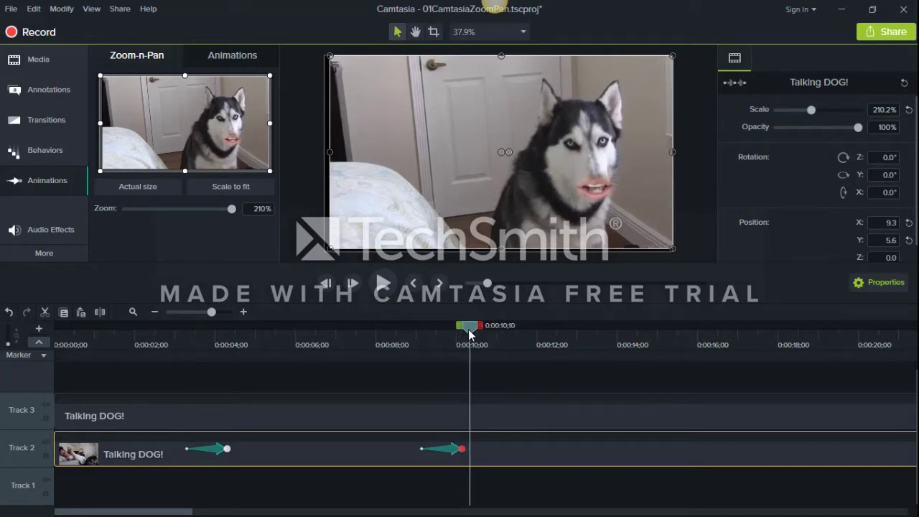
pyautogui.click(100, 311)
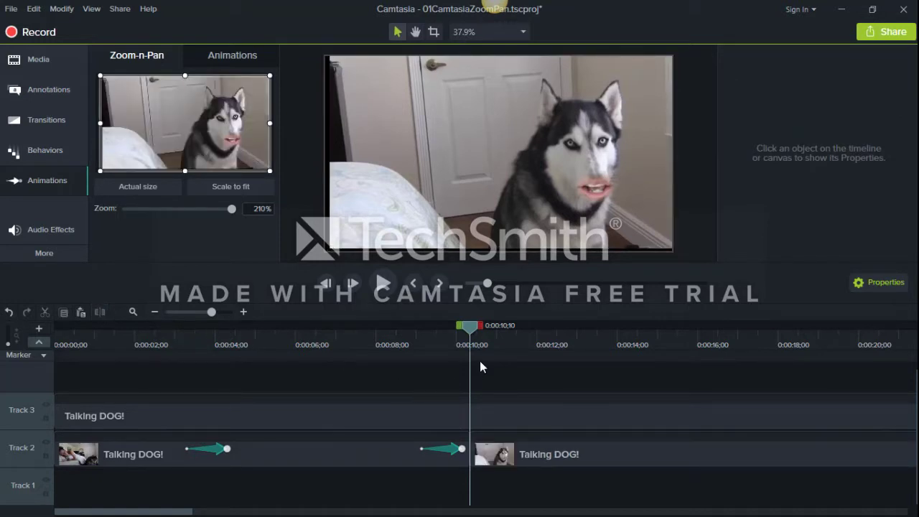
# - Scrub back to 0:00:02;18 and play the timeline to preview the zoom-in and zoom-out animations
pyautogui.moveTo(471, 330); pyautogui.dragTo(448, 328)
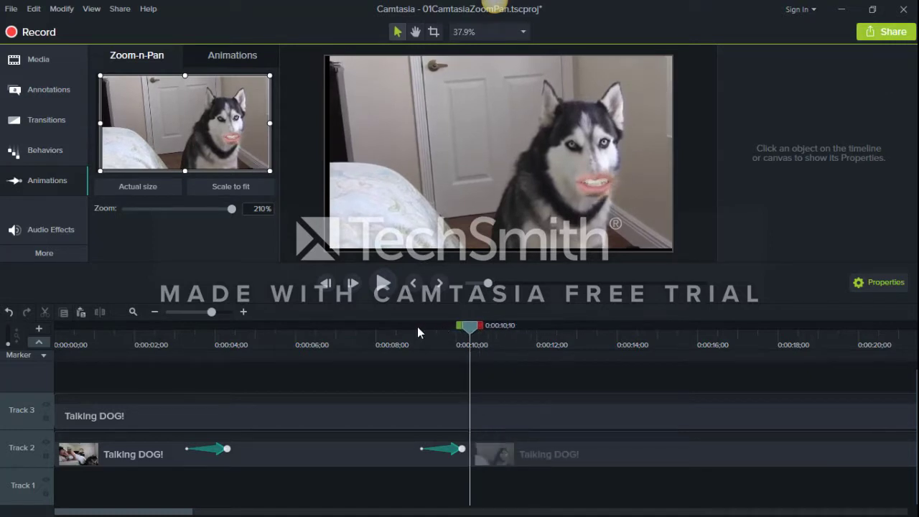
pyautogui.moveTo(221, 346)
pyautogui.mouseDown()
pyautogui.moveTo(242, 346)
pyautogui.moveTo(207, 345)
pyautogui.mouseUp()
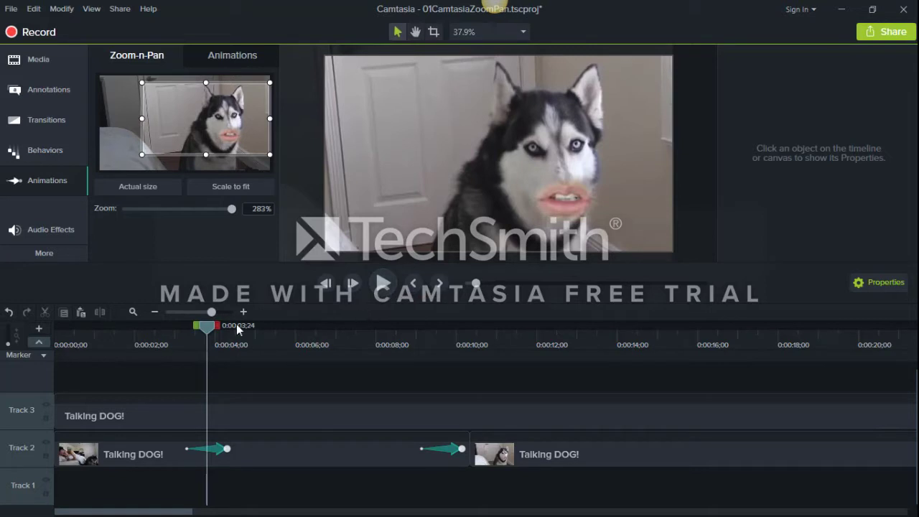
pyautogui.click(206, 327)
pyautogui.moveTo(186, 324); pyautogui.dragTo(157, 324)
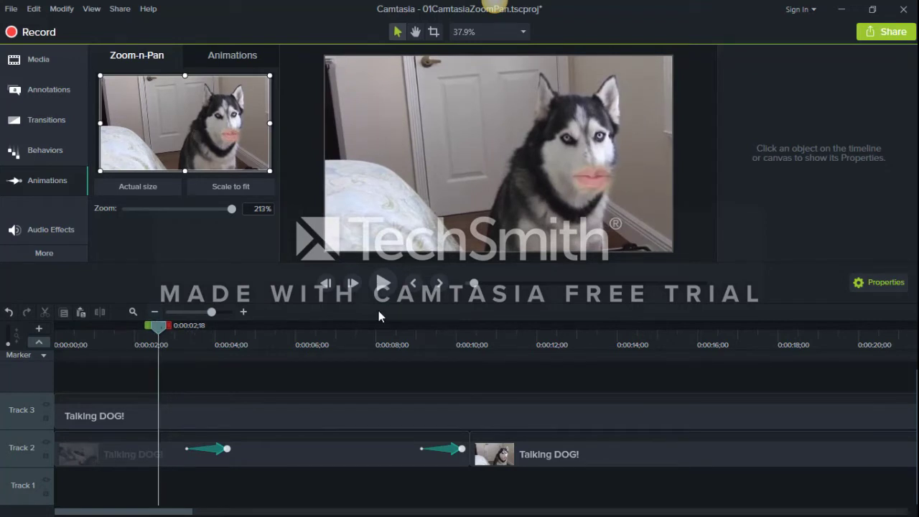
pyautogui.click(385, 283)
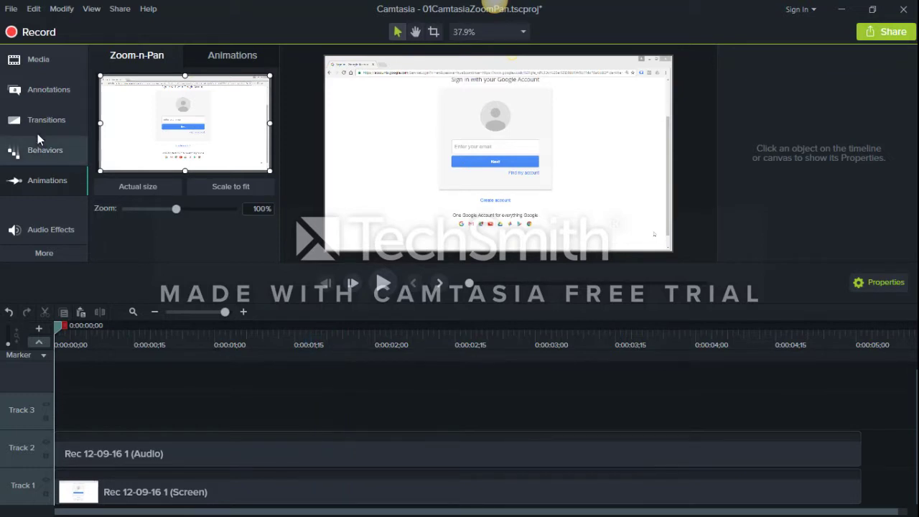
# - Place a Blur annotation on the Google sign-in recording and shrink it from above to fit the email field
pyautogui.click(41, 91)
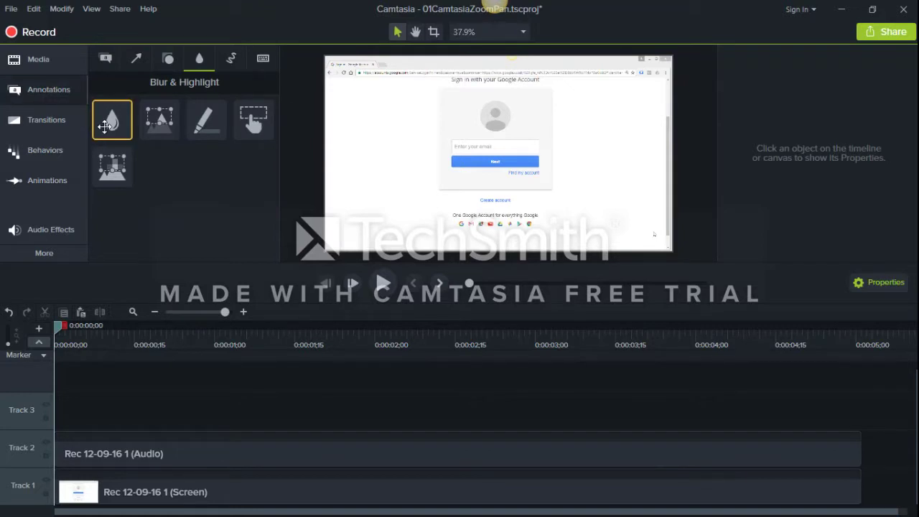
pyautogui.moveTo(111, 118); pyautogui.dragTo(471, 199)
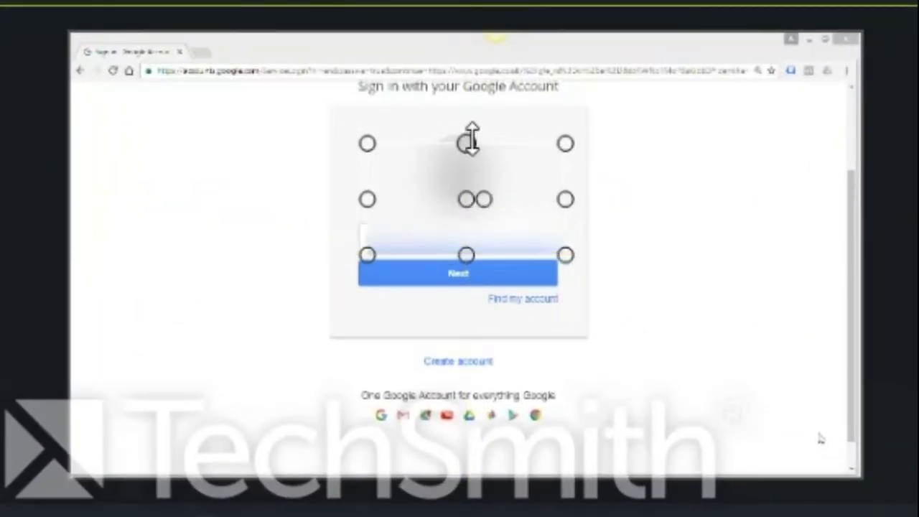
pyautogui.moveTo(468, 138); pyautogui.dragTo(467, 221)
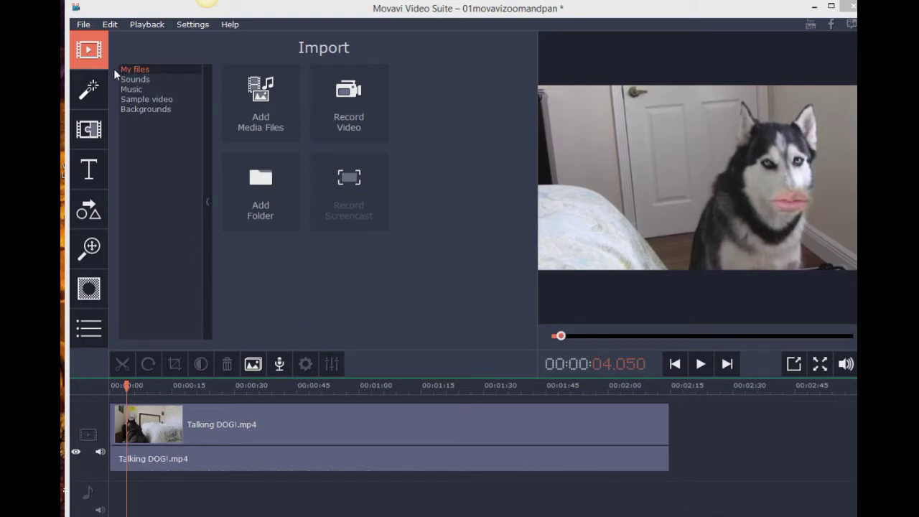
# - Switch to Movavi Video Suite, apply a Zoom in-out effect to the Talking DOG!.mp4 clip, and enlarge its zoom frame around the dog's upper body
pyautogui.click(92, 249)
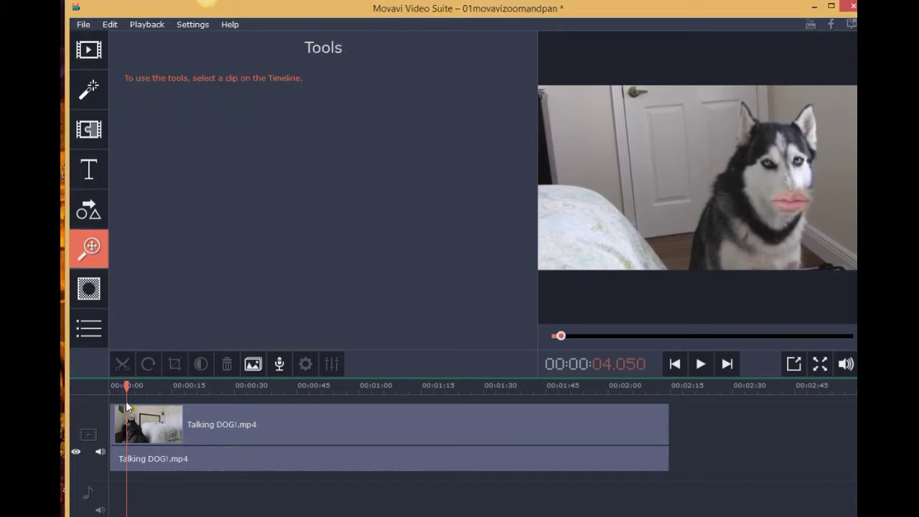
pyautogui.click(128, 424)
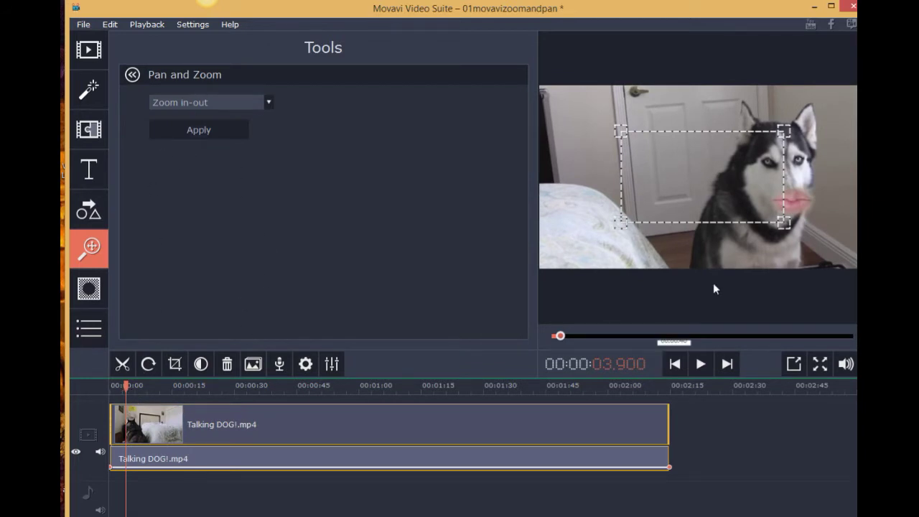
pyautogui.moveTo(723, 190); pyautogui.dragTo(773, 182)
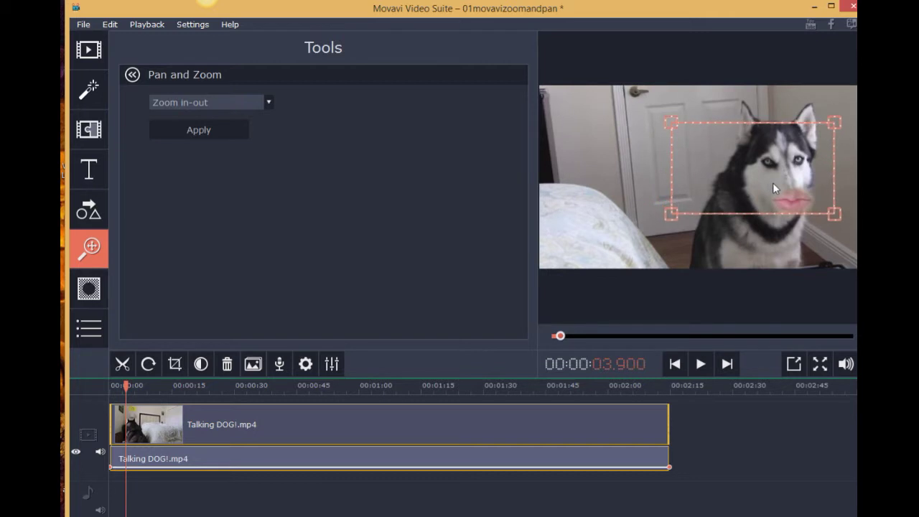
pyautogui.moveTo(671, 127); pyautogui.dragTo(638, 95)
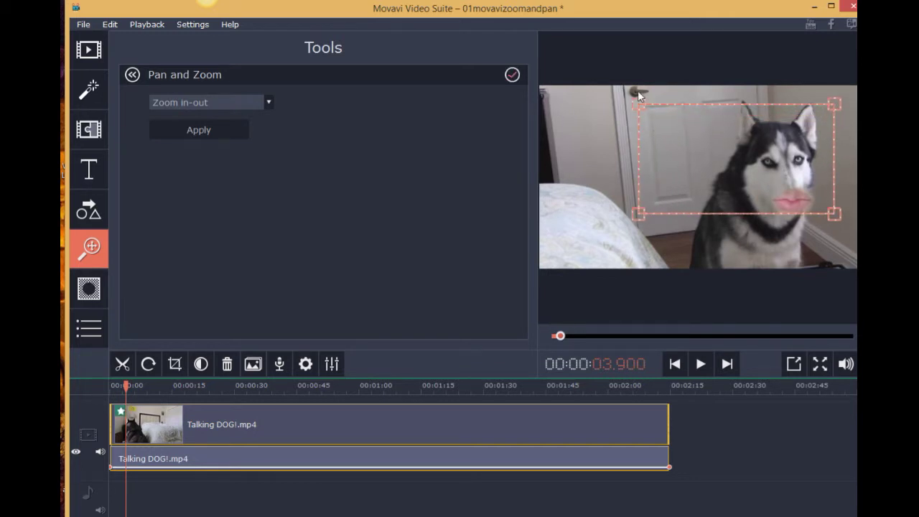
pyautogui.moveTo(803, 217)
pyautogui.mouseDown()
pyautogui.moveTo(802, 198)
pyautogui.moveTo(805, 206)
pyautogui.mouseUp()
pyautogui.moveTo(647, 112); pyautogui.dragTo(634, 104)
pyautogui.click(272, 102)
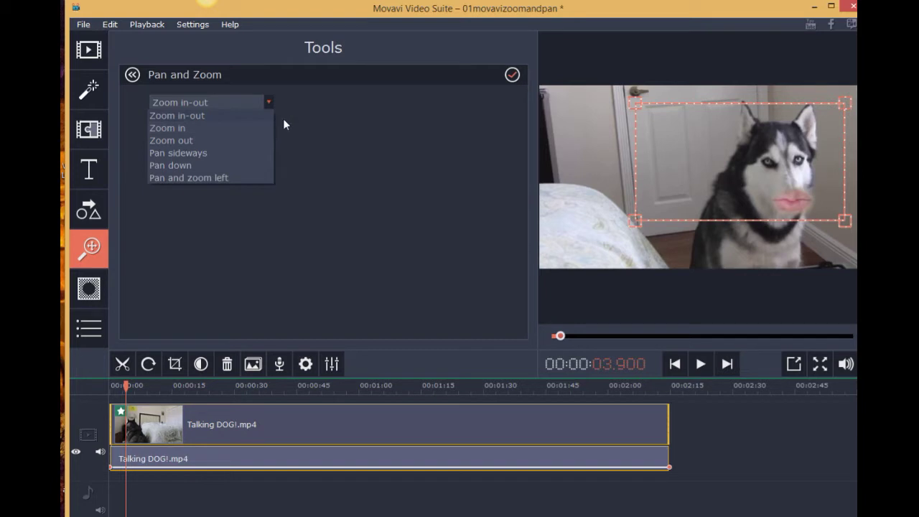
pyautogui.click(333, 138)
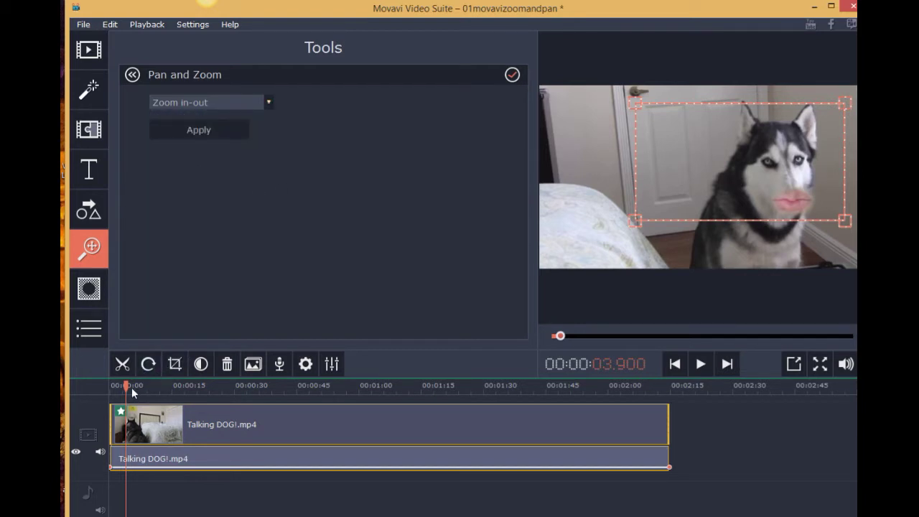
# - Split the Talking DOG!.mp4 clip at 00:00:13.500 and scrub back to 12.750 to check the zoom
pyautogui.moveTo(126, 386); pyautogui.dragTo(165, 389)
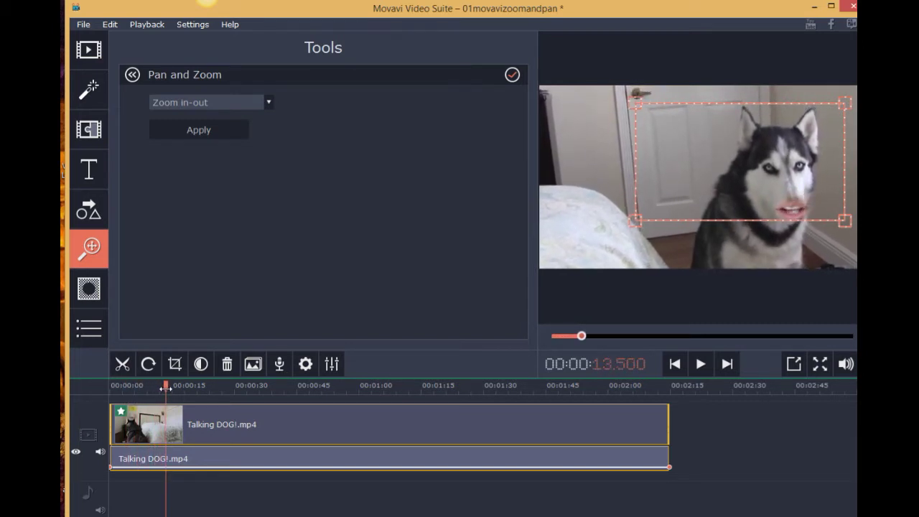
pyautogui.click(122, 365)
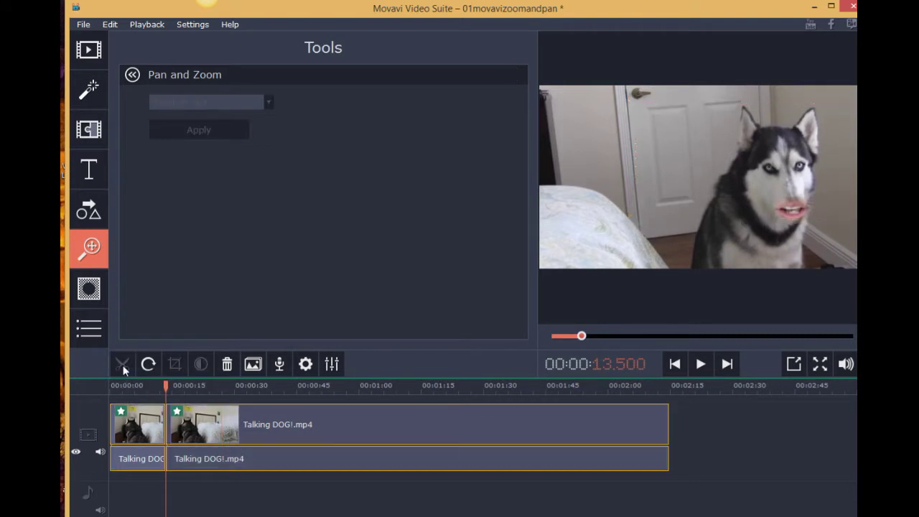
pyautogui.moveTo(163, 388)
pyautogui.mouseDown()
pyautogui.moveTo(113, 387)
pyautogui.moveTo(175, 386)
pyautogui.moveTo(163, 387)
pyautogui.mouseUp()
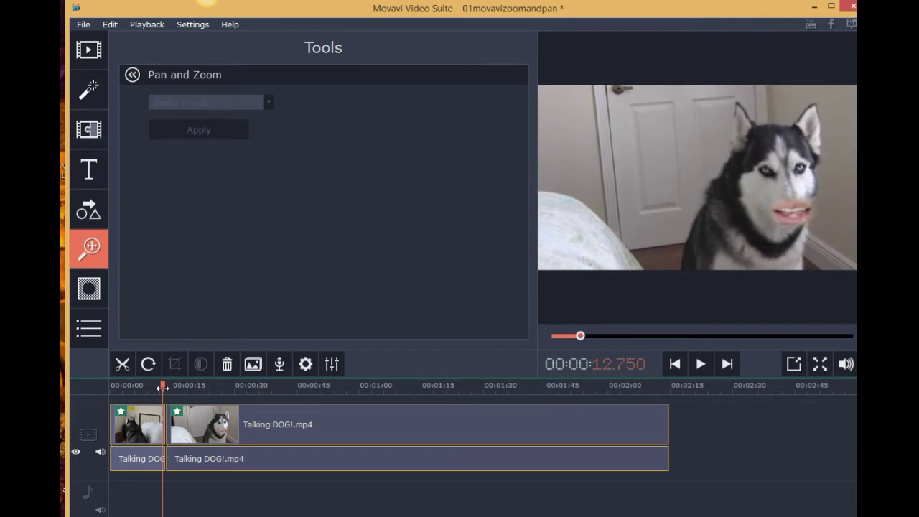
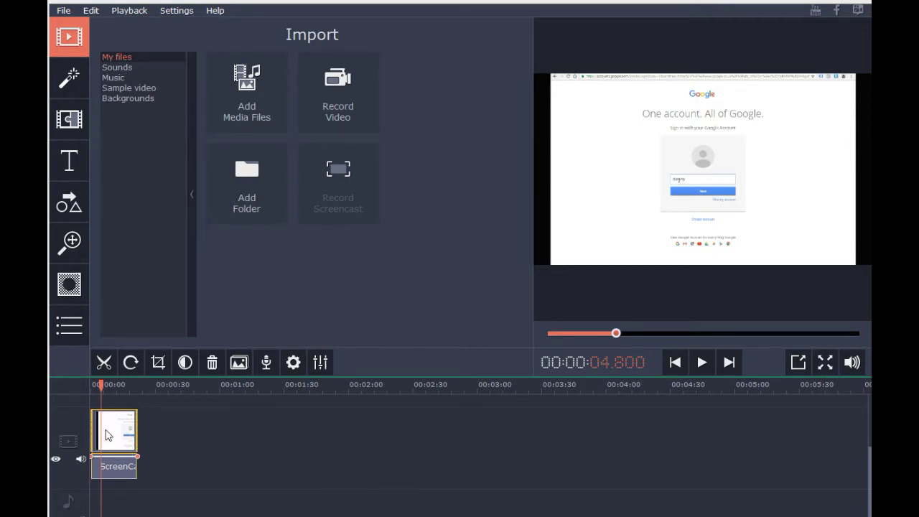
pyautogui.rightClick(105, 431)
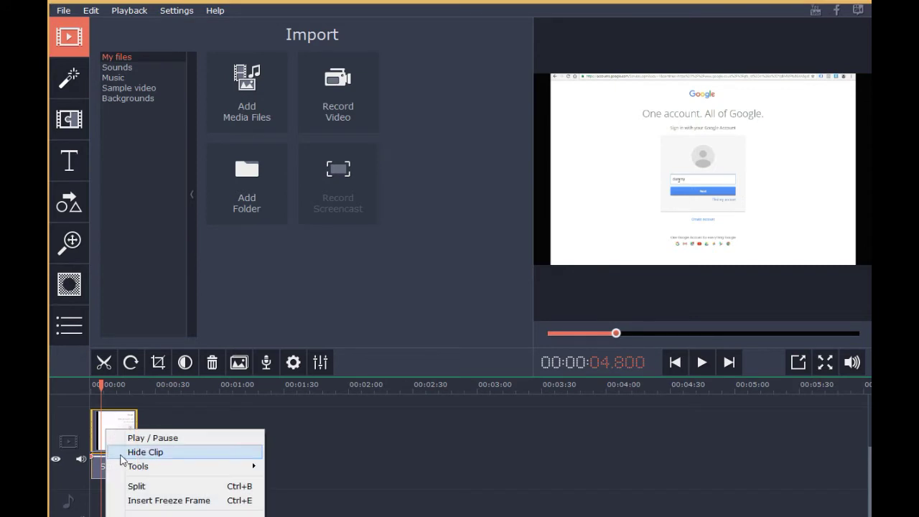
pyautogui.moveTo(133, 470)
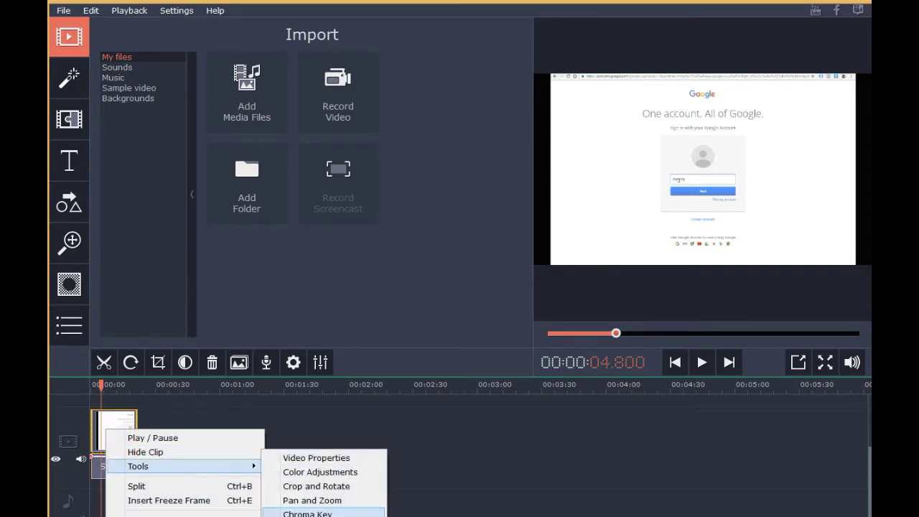
pyautogui.click(443, 448)
pyautogui.click(443, 448)
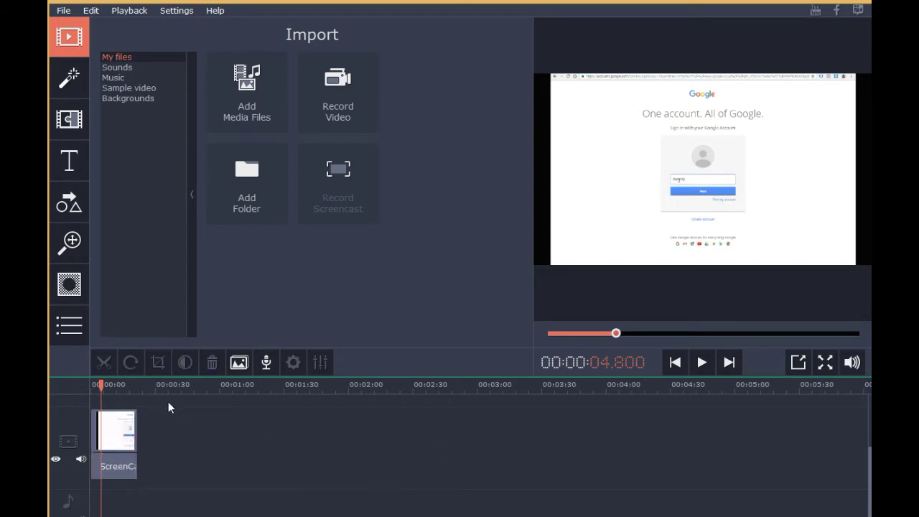
# - Add a rectangular Conceal effect to the Google sign-in clip and shrink and reposition its frame around the sign-in box
pyautogui.click(67, 288)
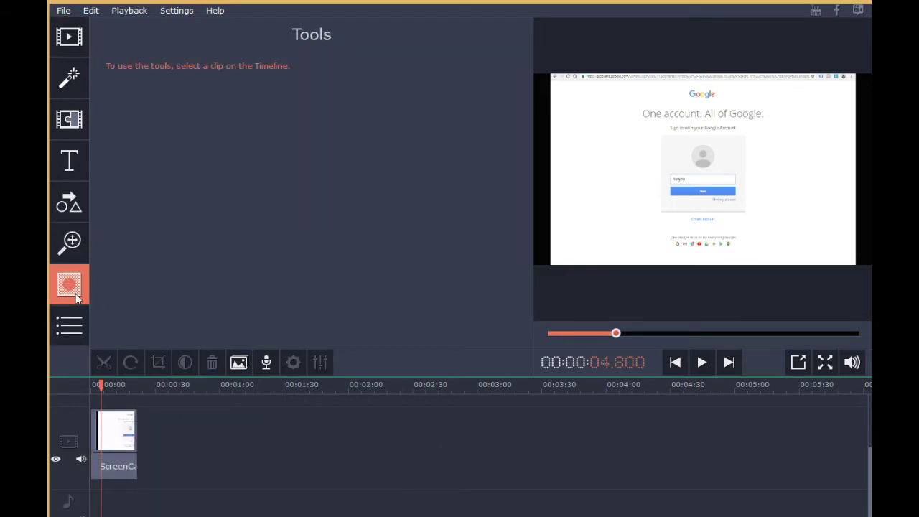
pyautogui.click(101, 421)
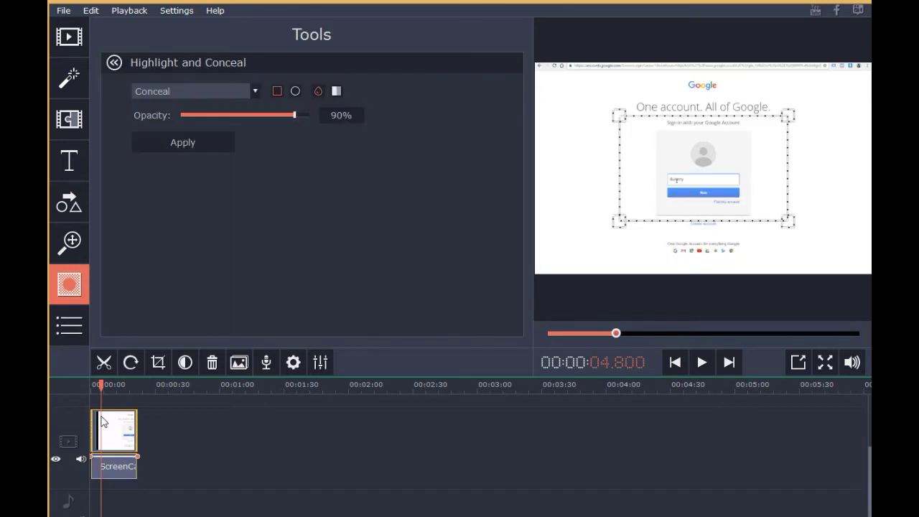
pyautogui.moveTo(101, 387); pyautogui.dragTo(99, 386)
pyautogui.moveTo(621, 124); pyautogui.dragTo(646, 166)
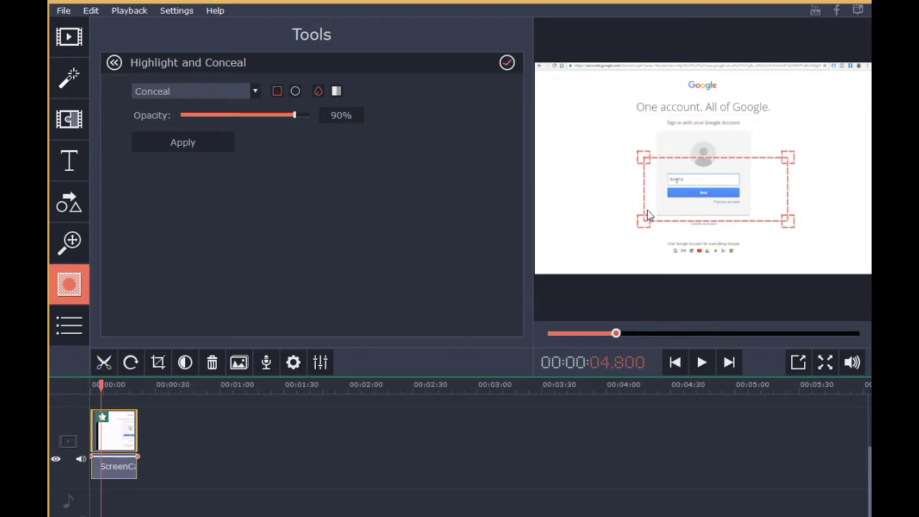
pyautogui.moveTo(648, 230); pyautogui.dragTo(651, 201)
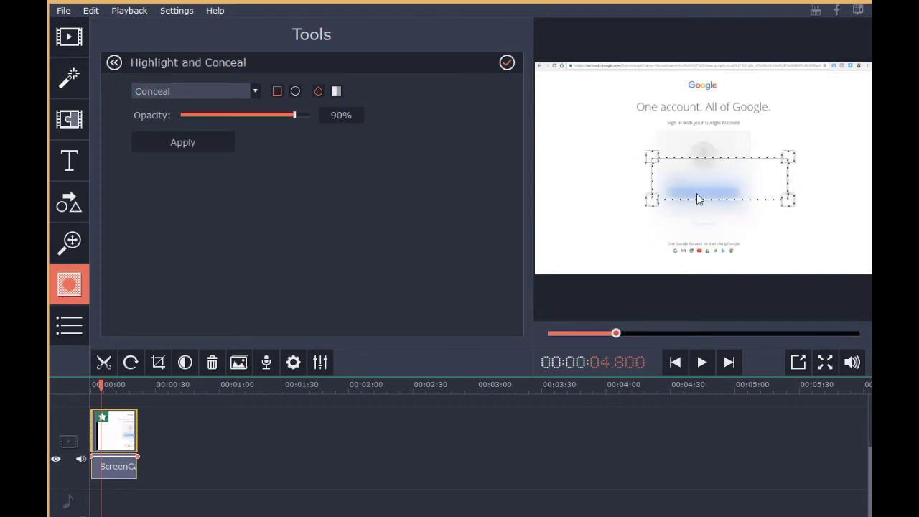
pyautogui.moveTo(729, 191); pyautogui.dragTo(714, 178)
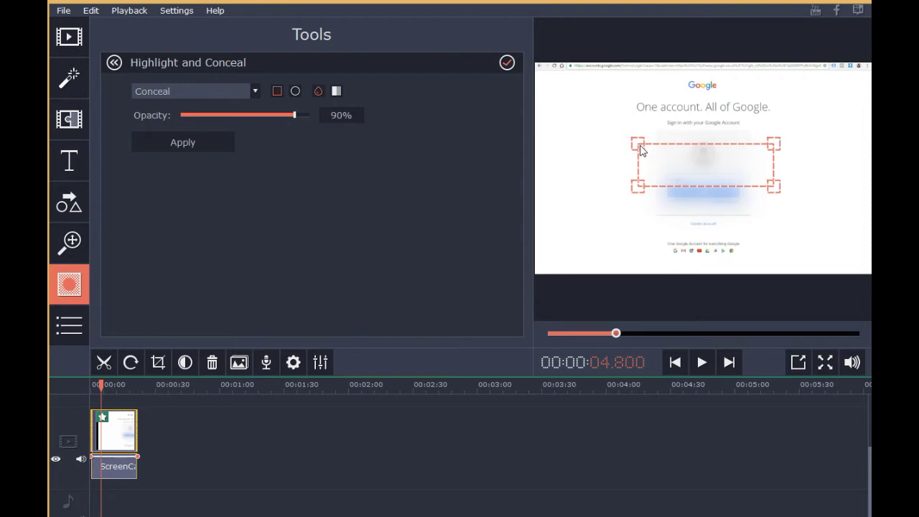
pyautogui.moveTo(638, 145); pyautogui.dragTo(651, 153)
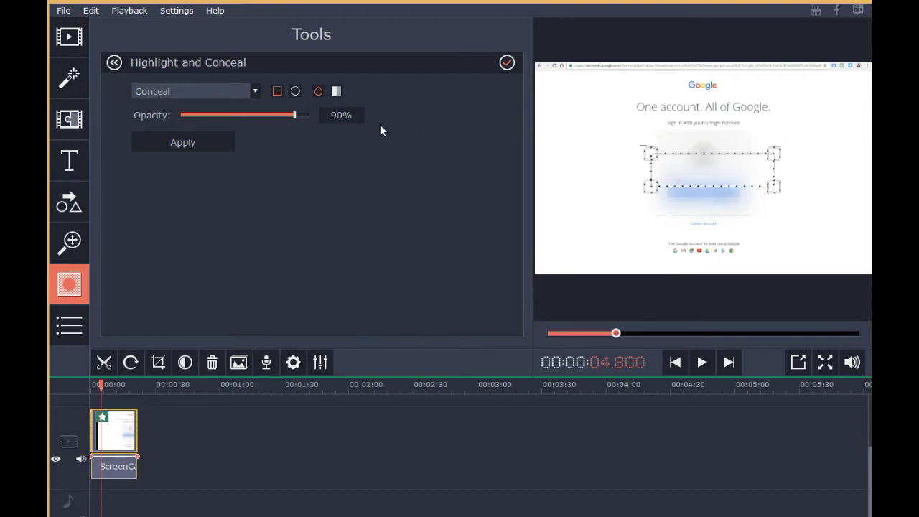
# - Lower the opacity of the Conceal effect to 23%
pyautogui.click(279, 115)
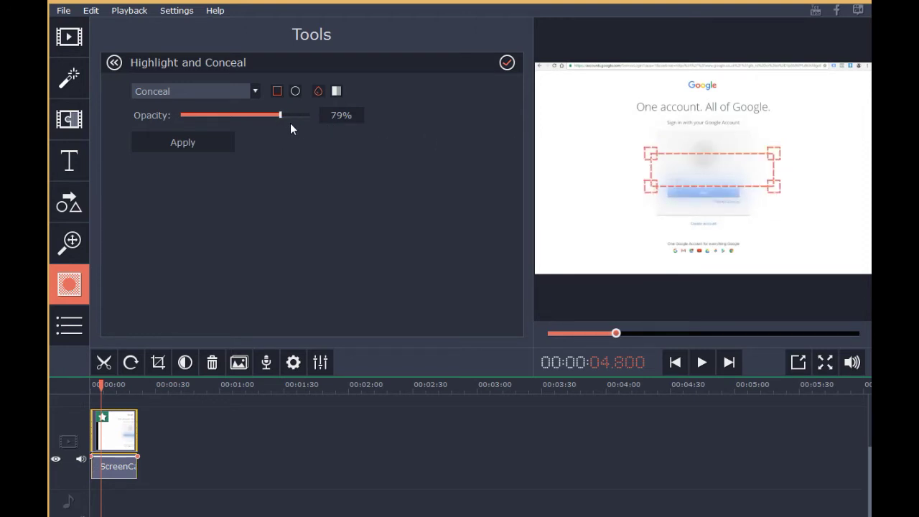
pyautogui.moveTo(277, 116); pyautogui.dragTo(240, 117)
pyautogui.click(249, 116)
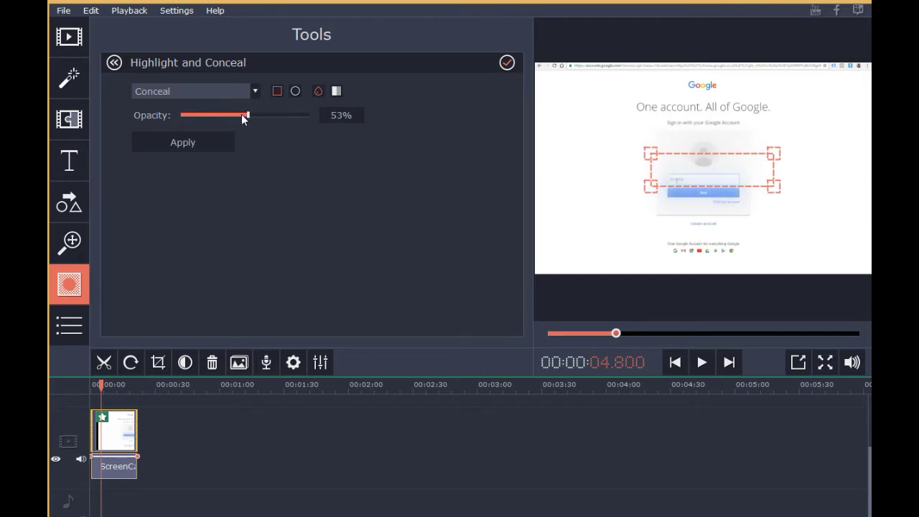
pyautogui.click(223, 115)
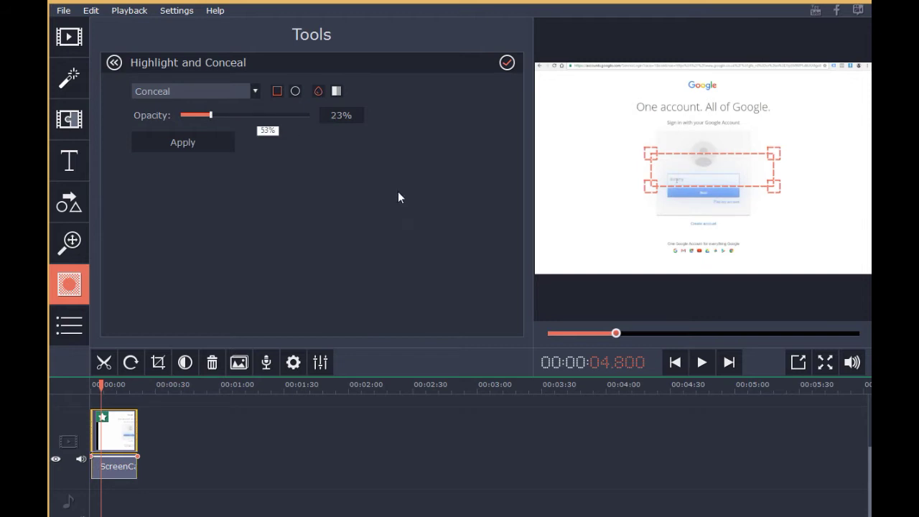
# - Shrink the Conceal frame to a narrow strip over the email field and set its opacity to 96%
pyautogui.moveTo(650, 153)
pyautogui.mouseDown()
pyautogui.moveTo(660, 172)
pyautogui.moveTo(654, 165)
pyautogui.mouseUp()
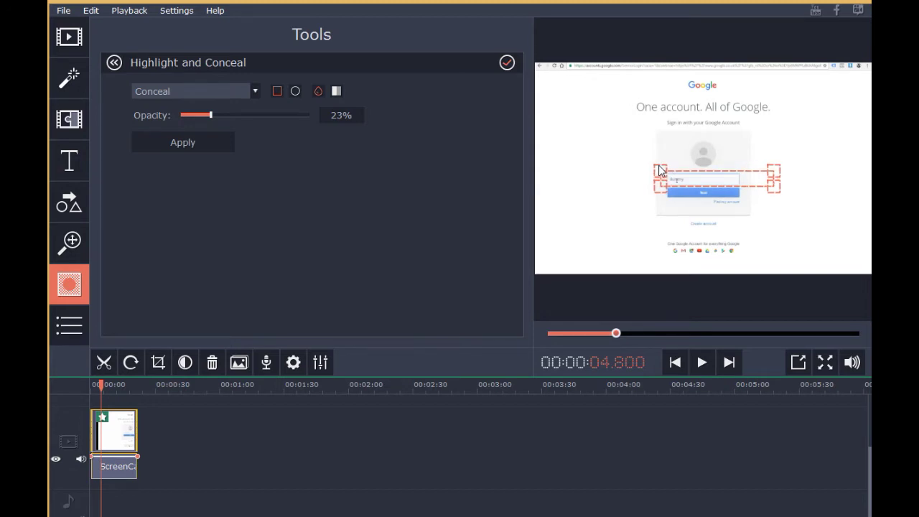
pyautogui.click(240, 116)
pyautogui.click(271, 115)
pyautogui.click(276, 115)
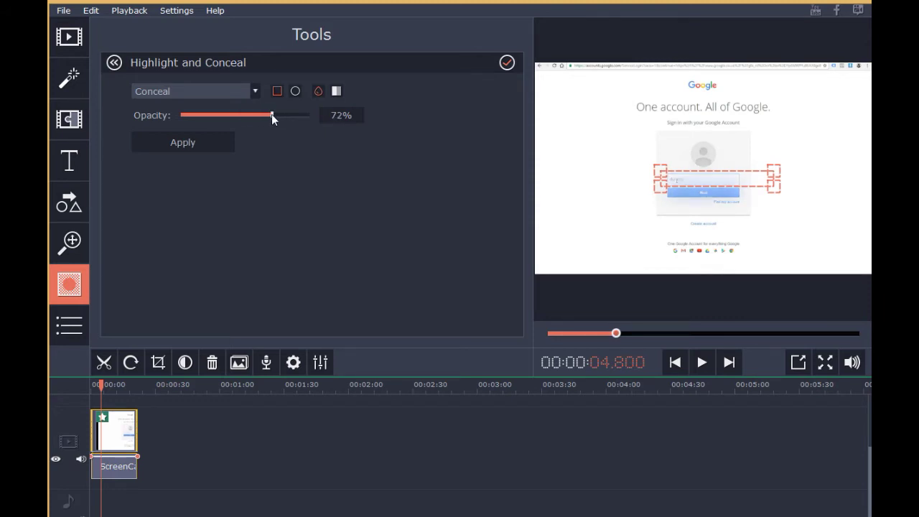
pyautogui.click(300, 115)
pyautogui.moveTo(297, 120)
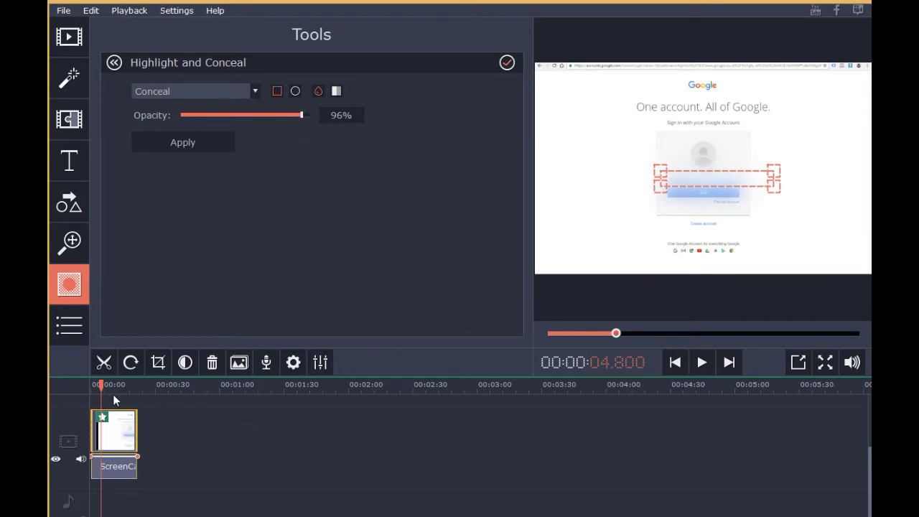
# - Split the Google sign-in clip at 00:00:17.400 and move the playhead back to preview the concealed email field
pyautogui.moveTo(101, 384); pyautogui.dragTo(114, 387)
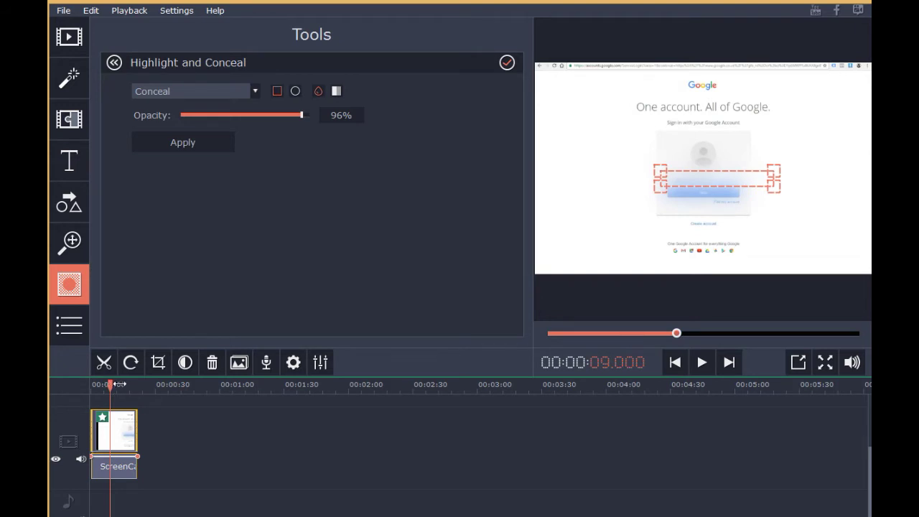
pyautogui.click(134, 384)
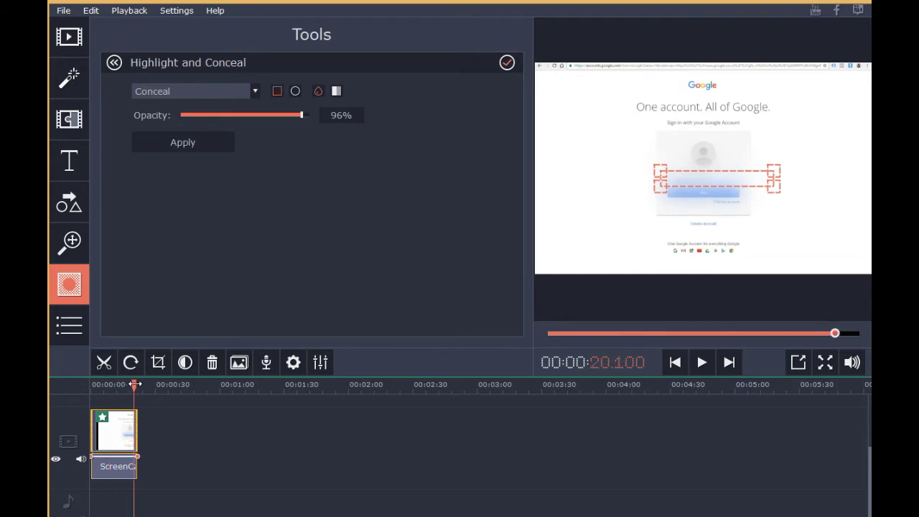
pyautogui.click(137, 385)
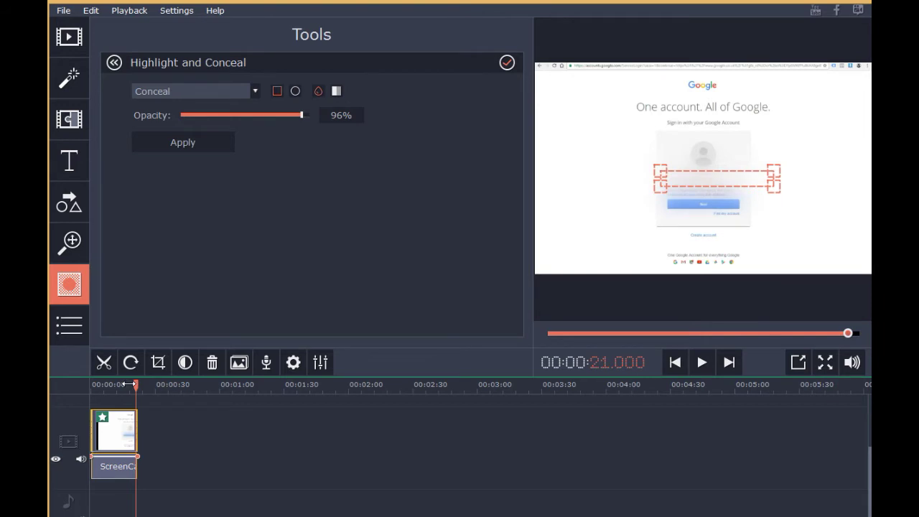
pyautogui.click(129, 385)
pyautogui.click(128, 384)
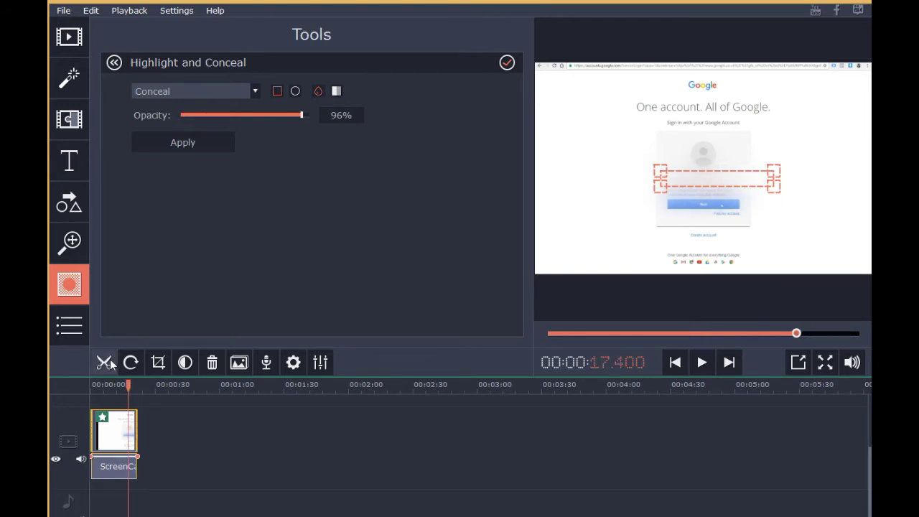
pyautogui.click(104, 363)
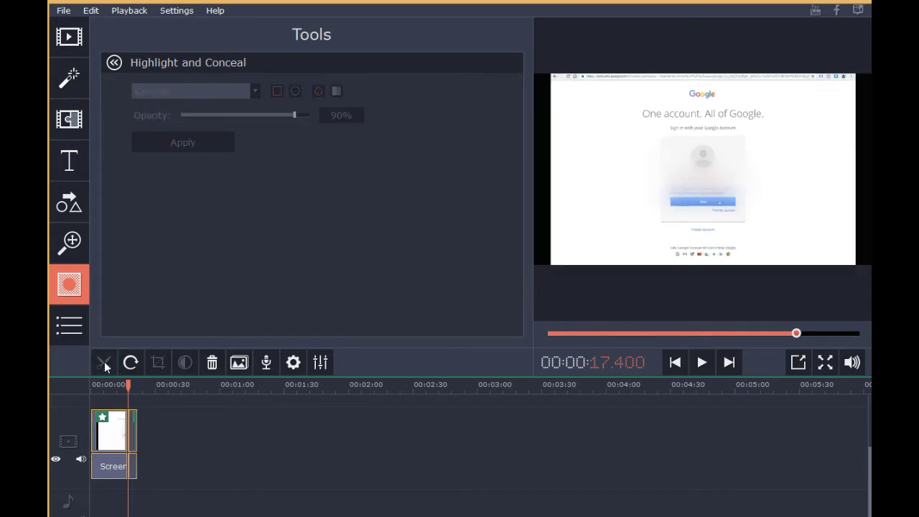
pyautogui.moveTo(128, 385); pyautogui.dragTo(106, 384)
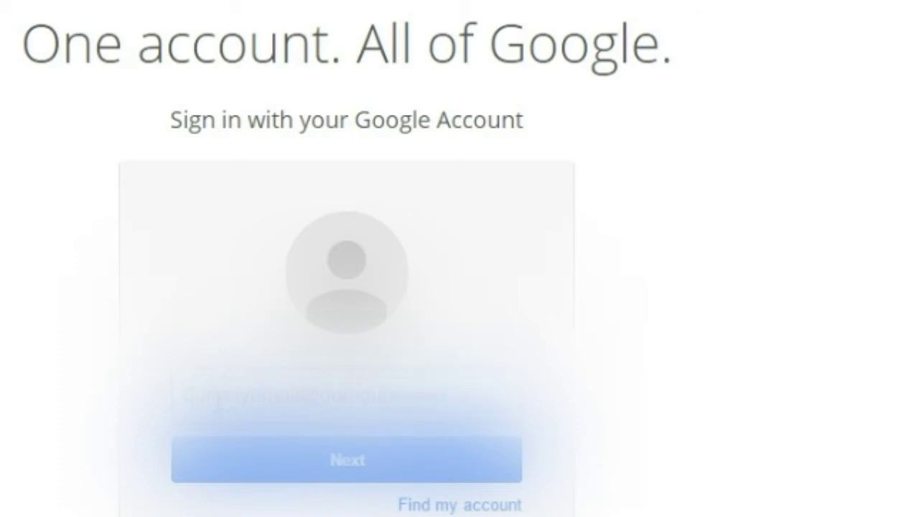
pyautogui.click(338, 476)
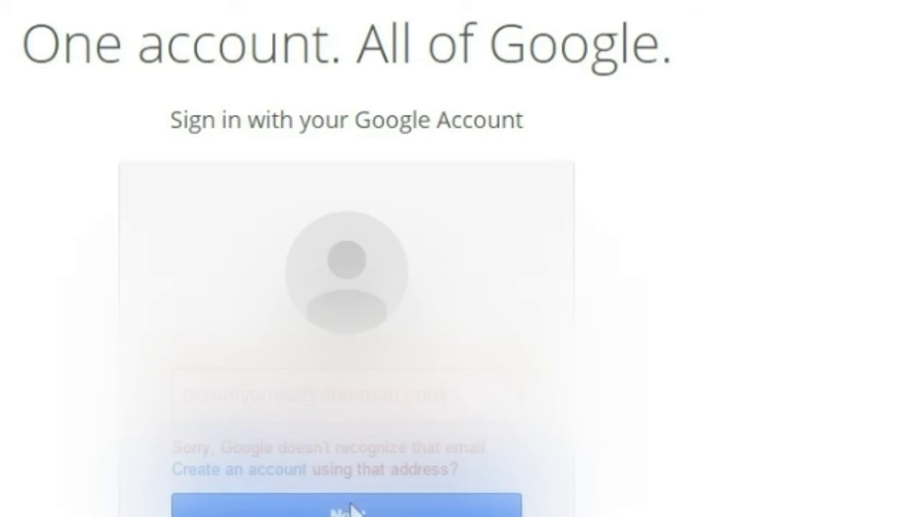